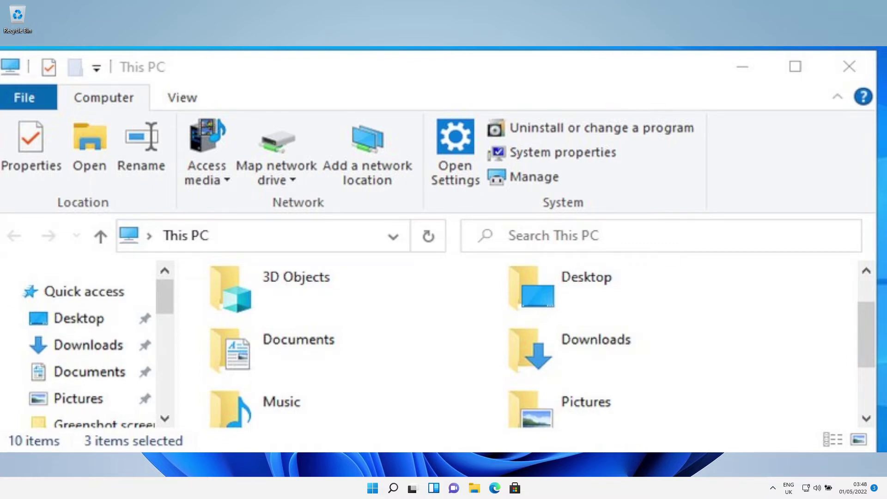
Step: Close the This PC File Explorer window showing the classic ribbon with Alt+F4
key("alt+F4")
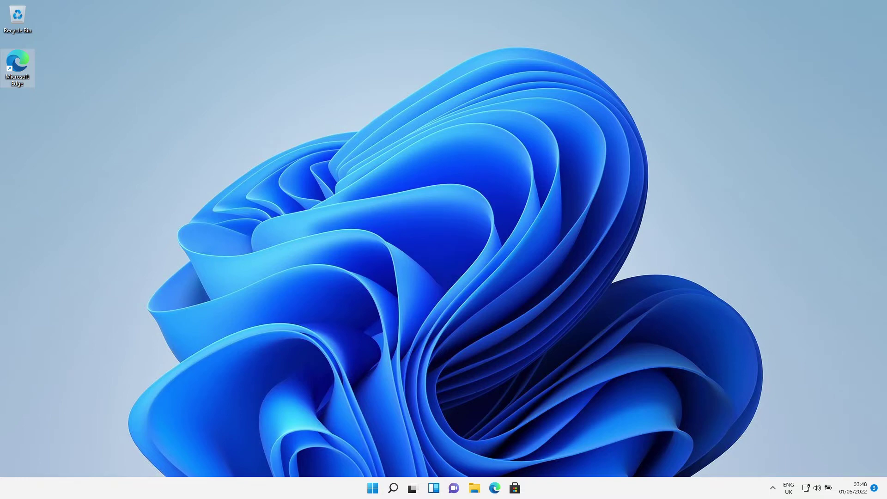
left_click(480, 488)
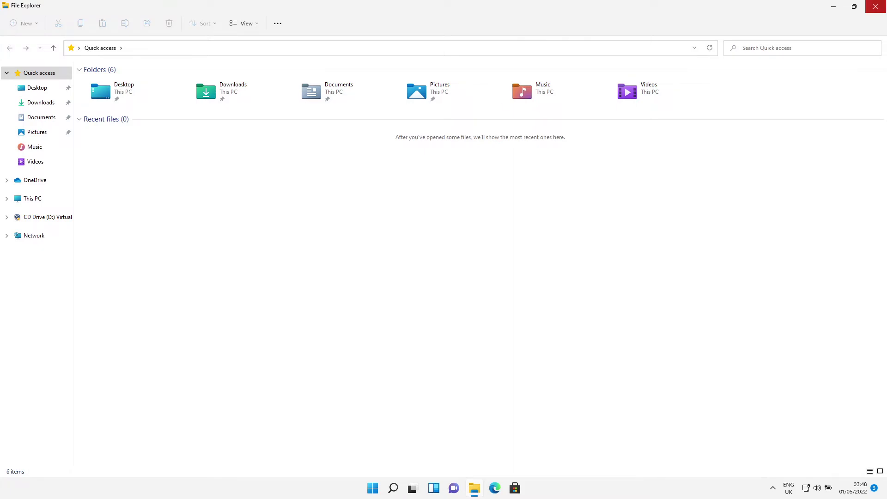
left_click(875, 6)
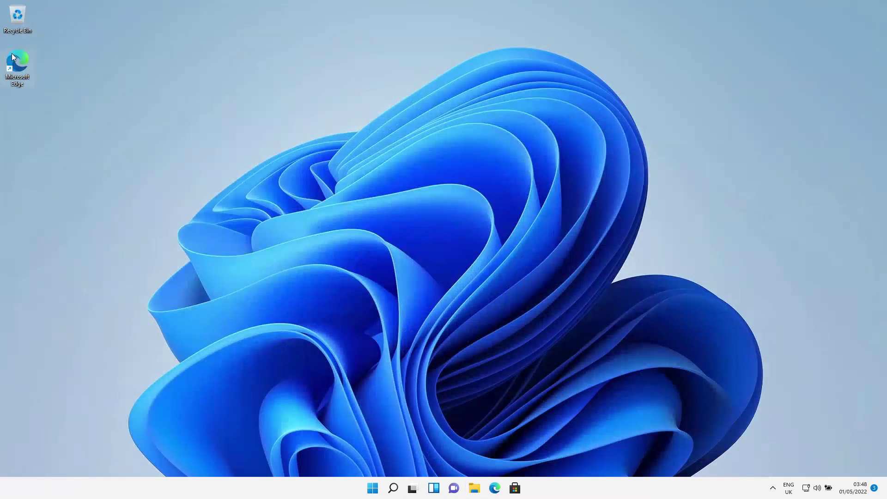
Step: Launch Microsoft Edge from its desktop icon
double_click(17, 70)
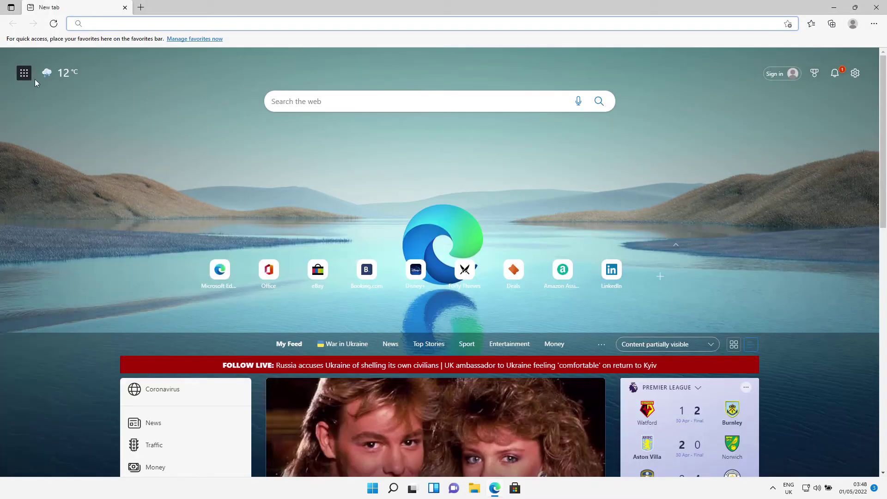
mouse_move(46, 76)
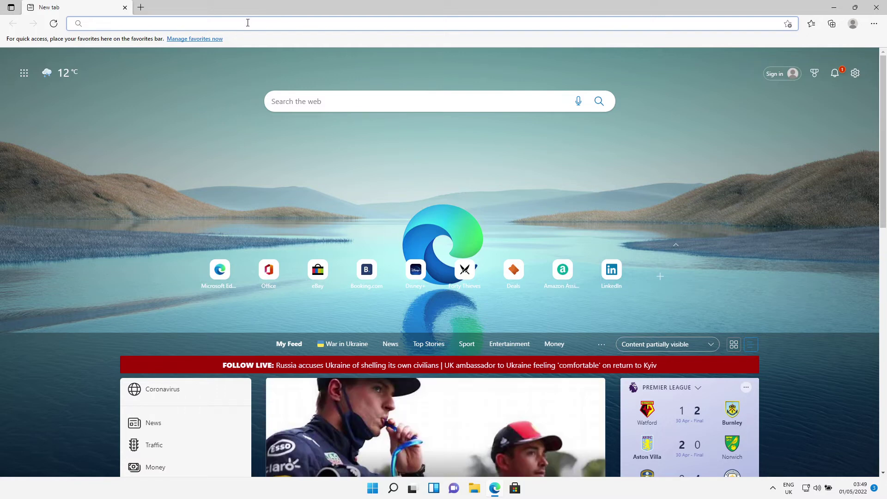
right_click(199, 23)
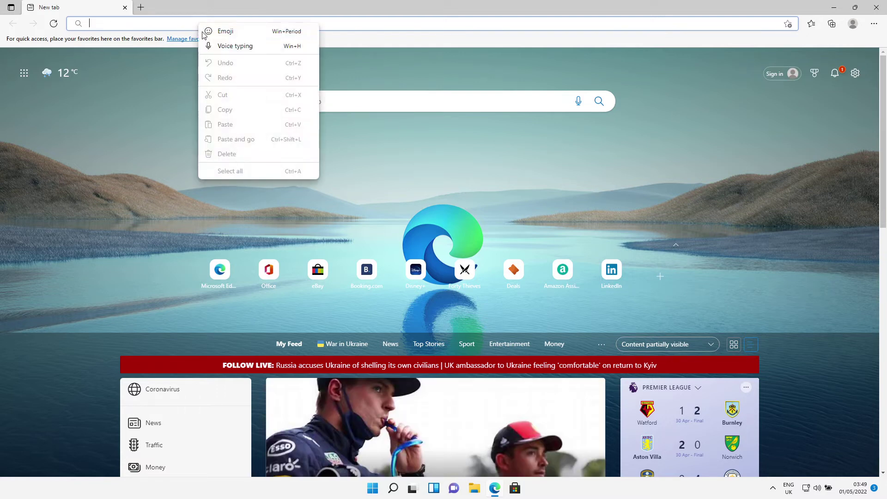
left_click(395, 81)
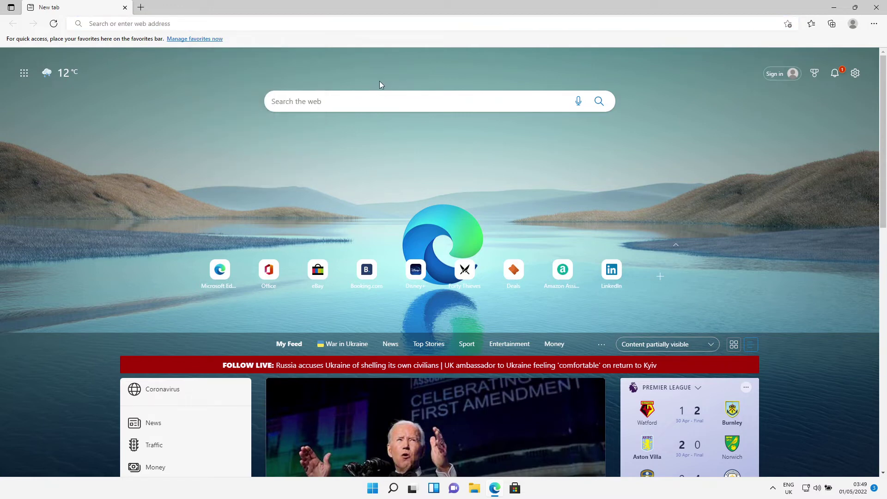
Step: Navigate Edge to winaero.com/winaero-tweaker
type("win")
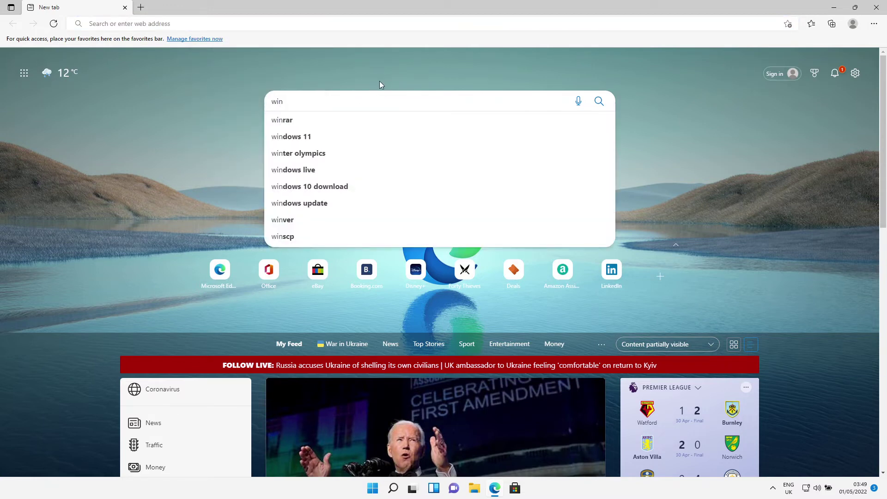
left_click(240, 23)
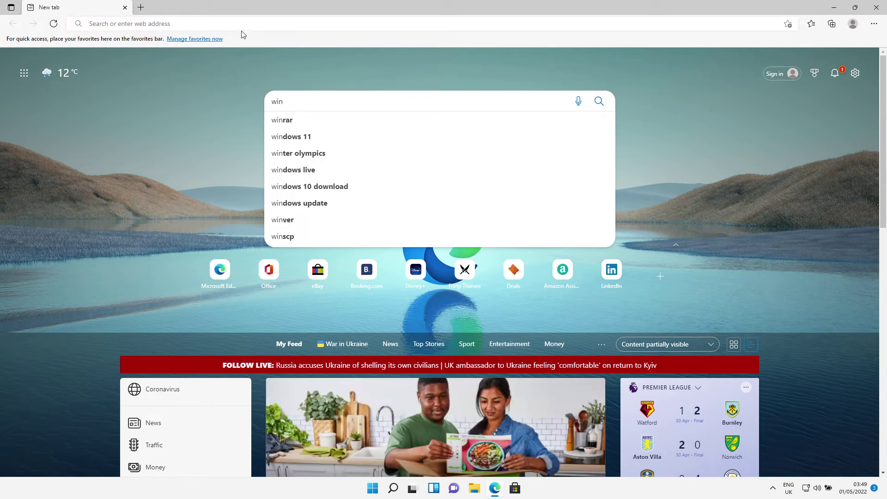
type("w")
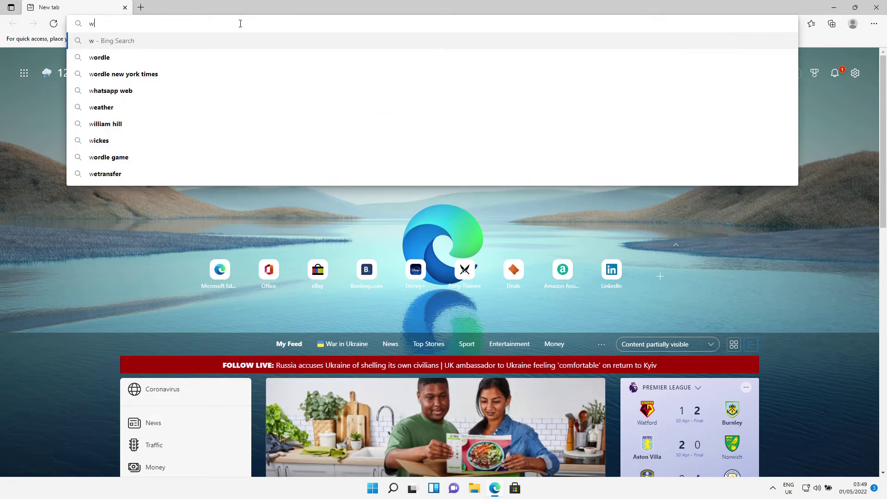
type("inae")
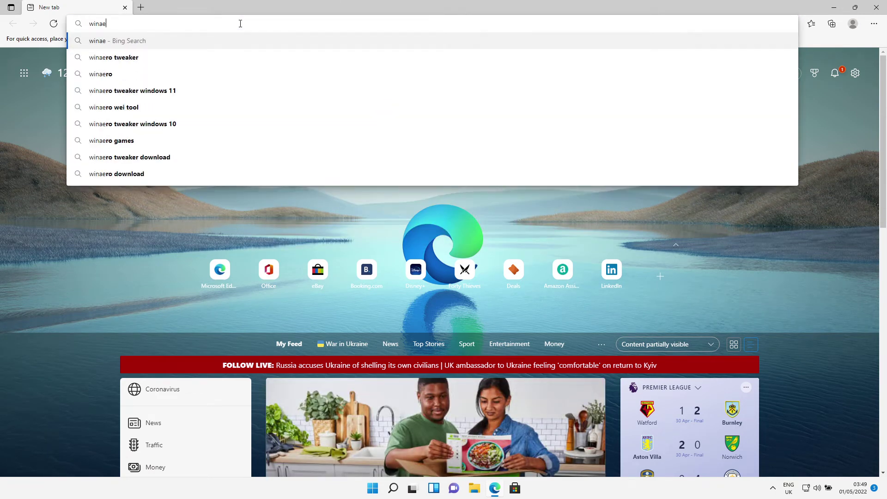
type("ro")
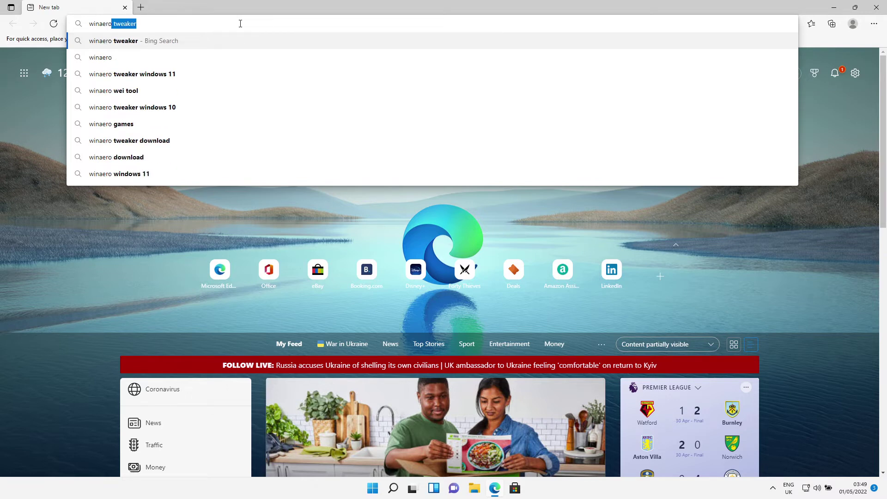
type(".com")
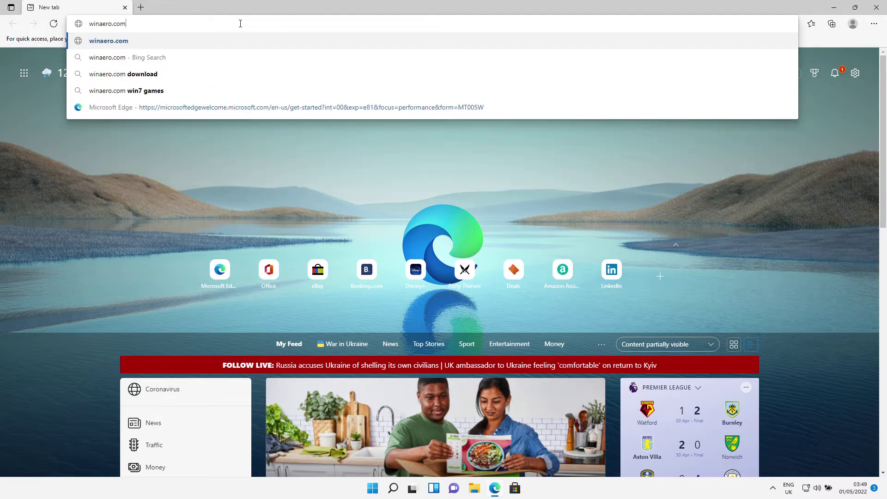
type("/")
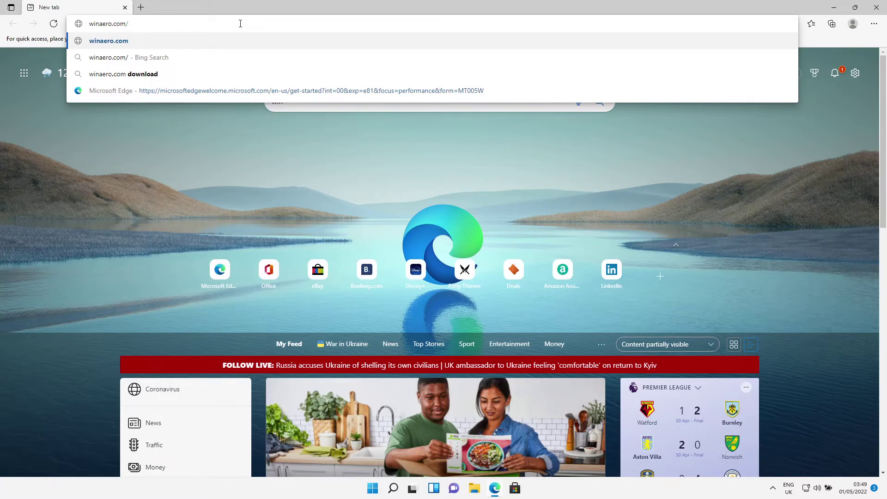
type("win")
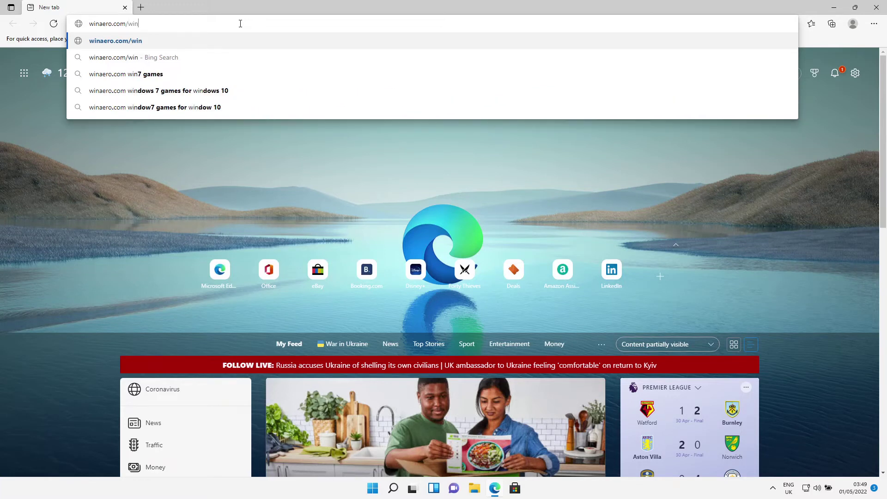
type("aero")
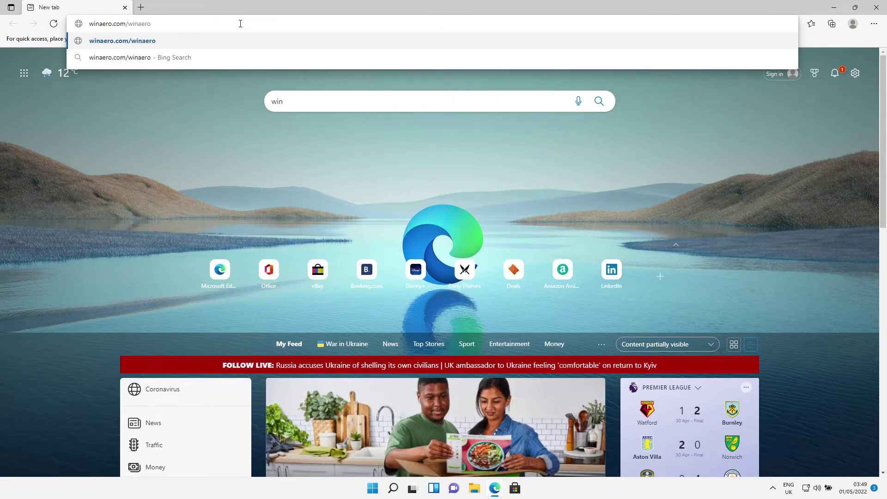
type("-twea\\")
key("BackSpace")
type("ker")
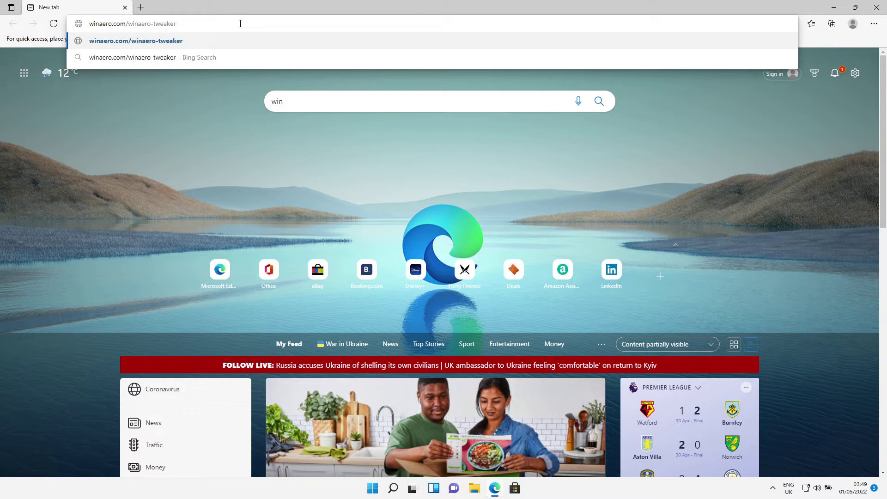
key("Return")
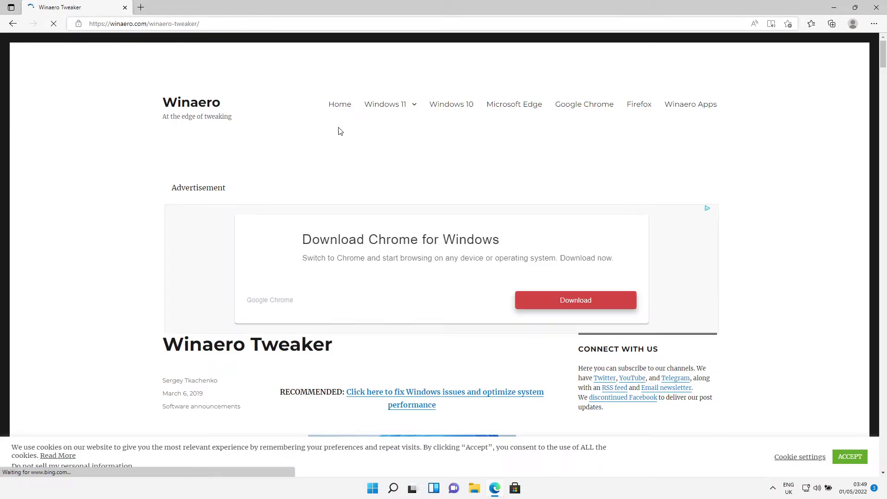
Step: Download winaerotweaker.zip, dismiss the advert, and show the file in its Downloads folder
scroll(481, 303, "down", 10)
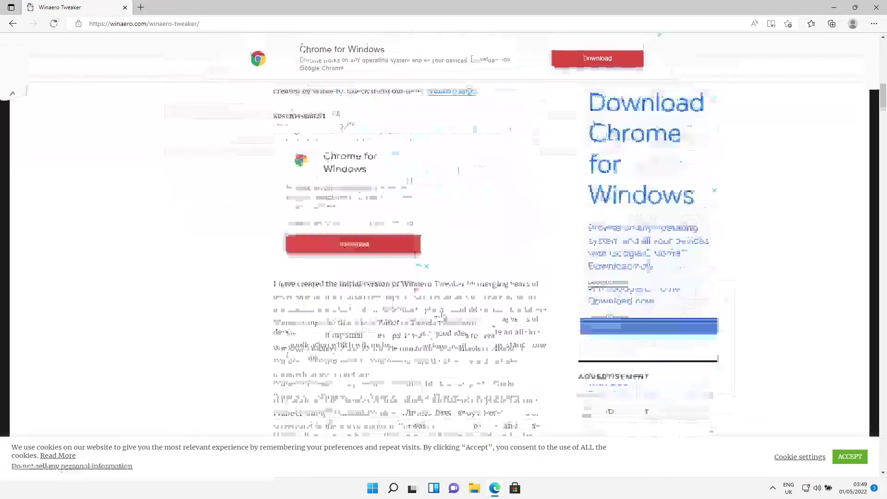
scroll(406, 309, "down", 10)
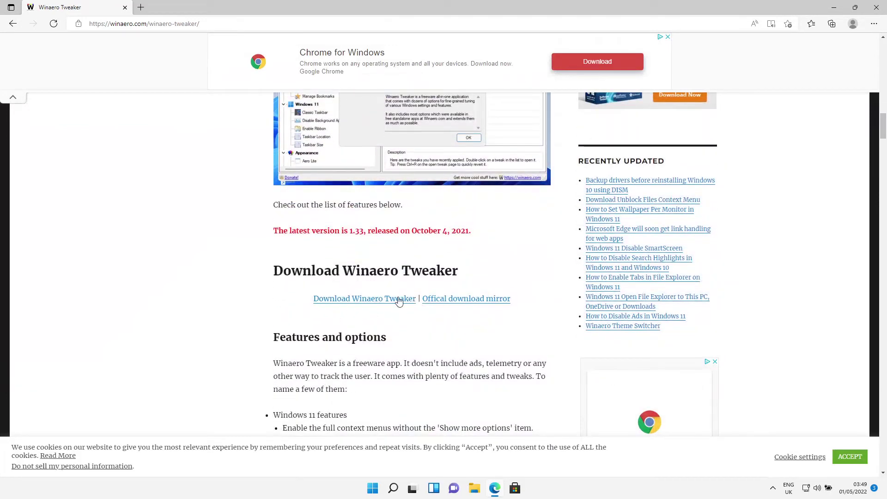
left_click(344, 301)
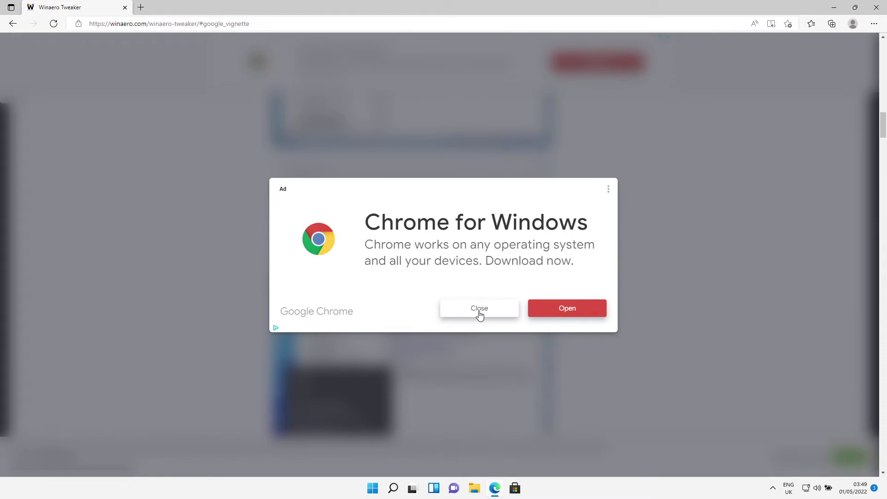
left_click(480, 313)
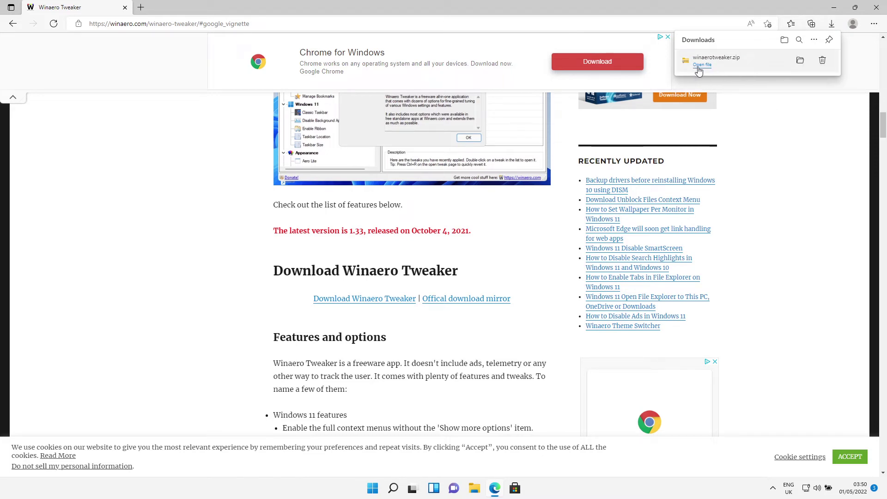
left_click(799, 63)
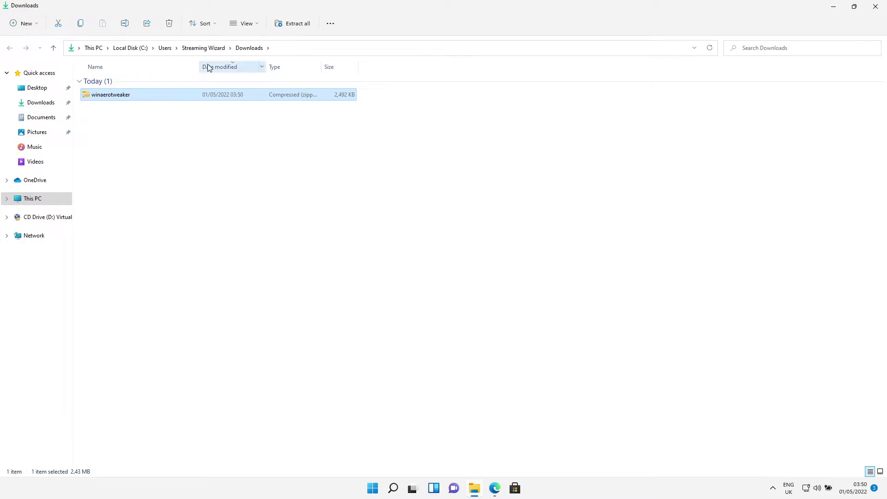
Step: Extract all of winaerotweaker.zip into a winaerotweaker folder
left_click(172, 138)
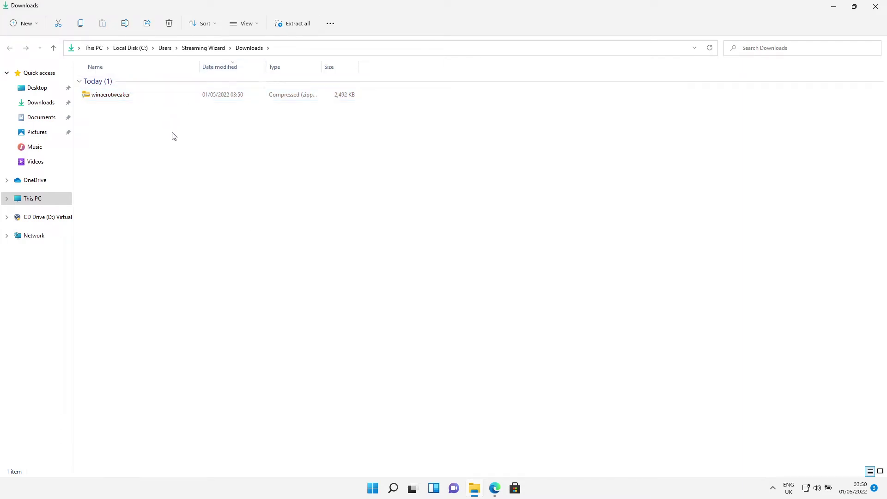
left_click(165, 99)
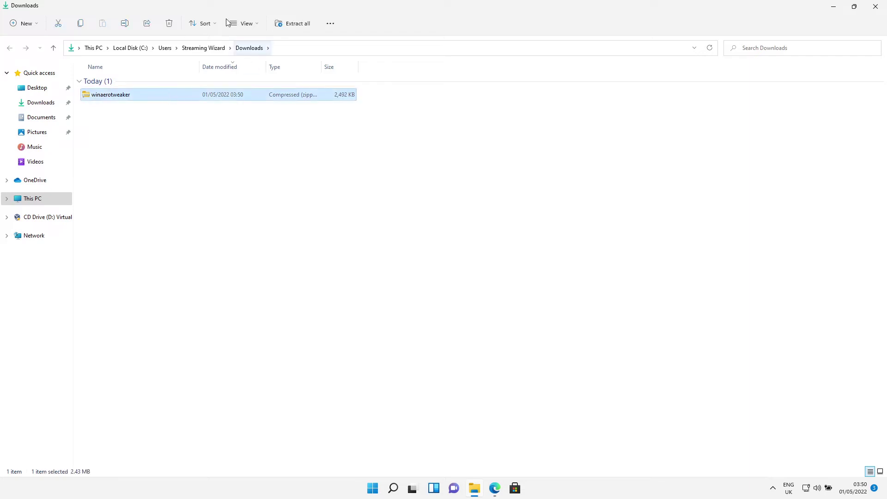
left_click(286, 25)
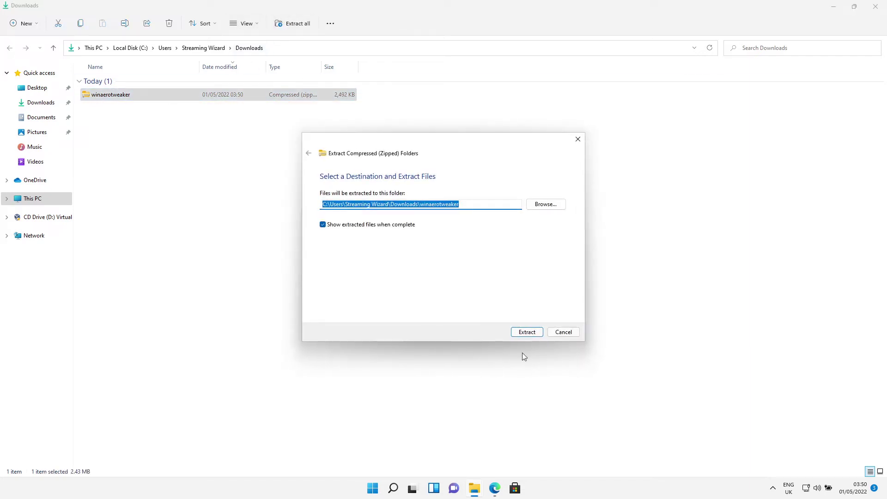
left_click(527, 333)
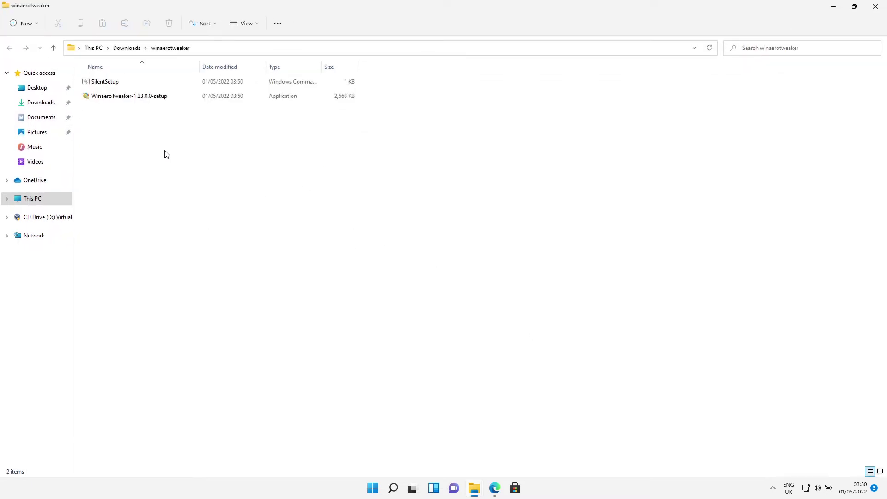
Step: Run WinaeroTweaker-1.33.0.0-setup from the extracted folder
double_click(119, 97)
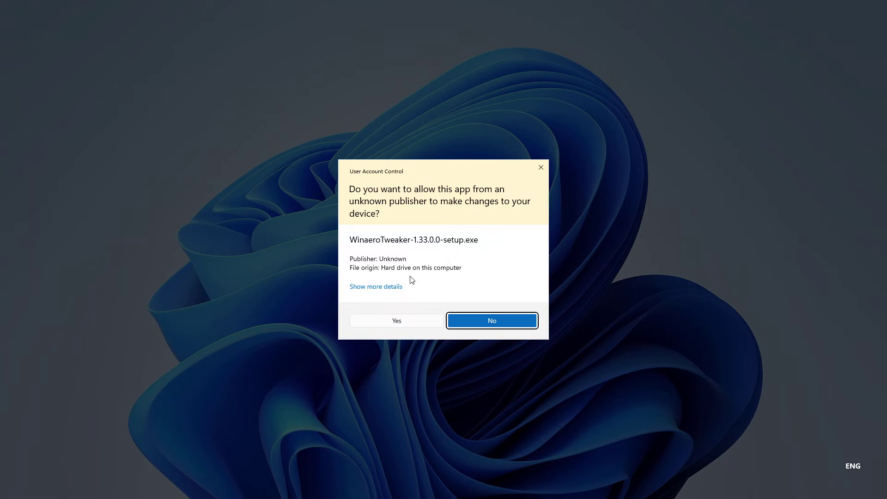
Step: Approve UAC and install in normal mode, accepting the license and keeping default folders and desktop icon
left_click(399, 323)
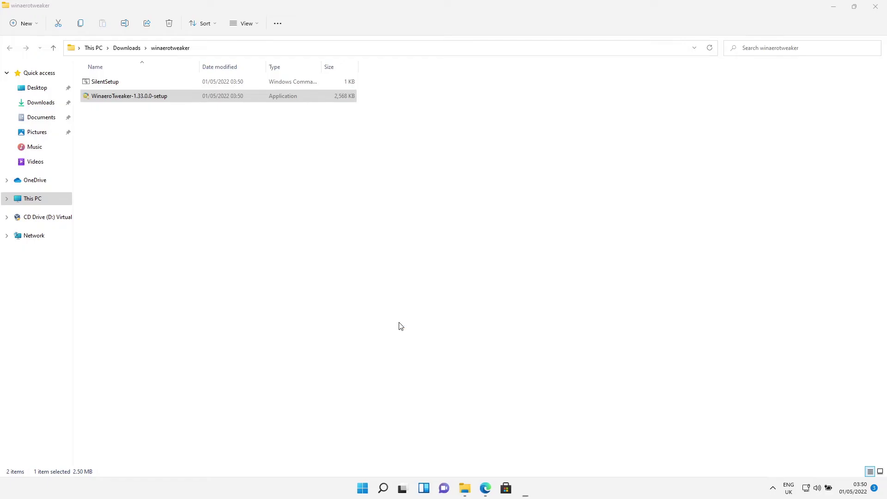
left_click(501, 319)
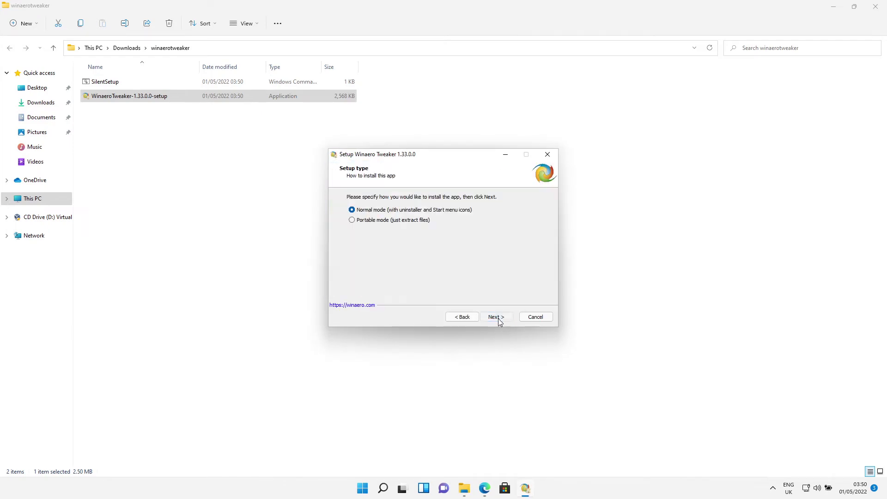
left_click(502, 317)
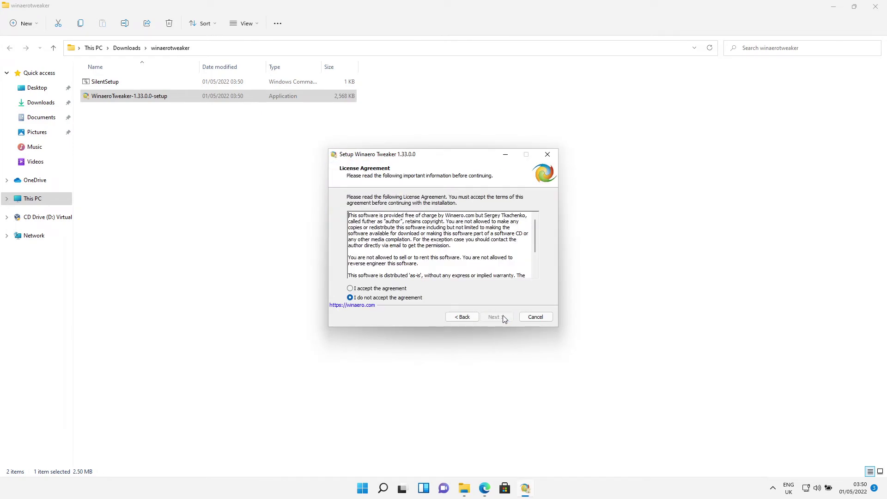
left_click(364, 289)
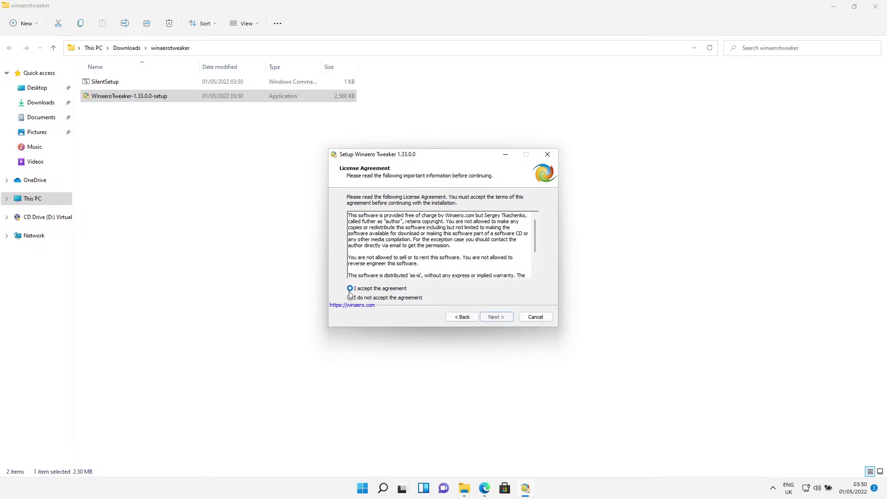
left_click(495, 319)
left_click(498, 318)
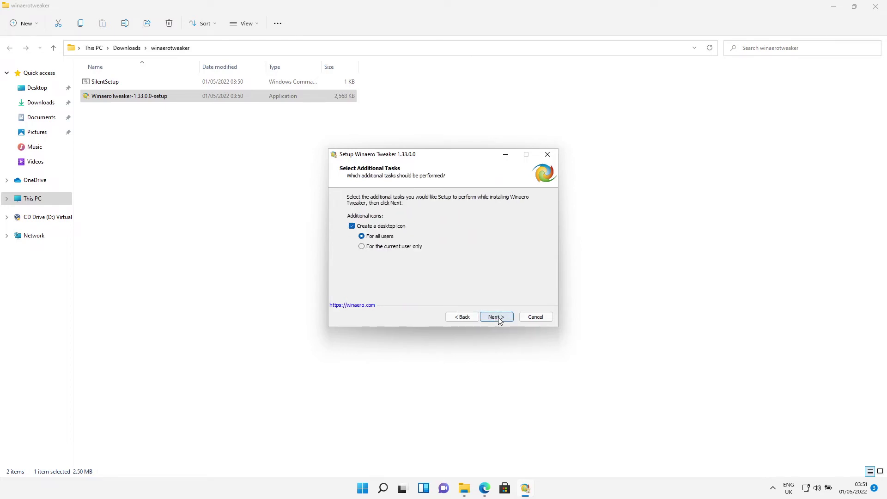
left_click(498, 317)
left_click(497, 317)
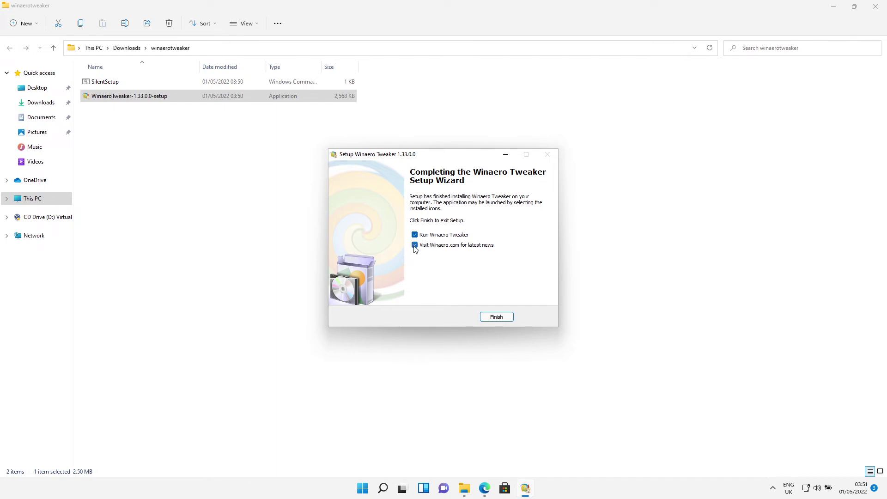
Step: Finish setup with Visit Winaero.com unchecked, agree to the license, and approve the admin prompt
left_click(415, 246)
left_click(494, 318)
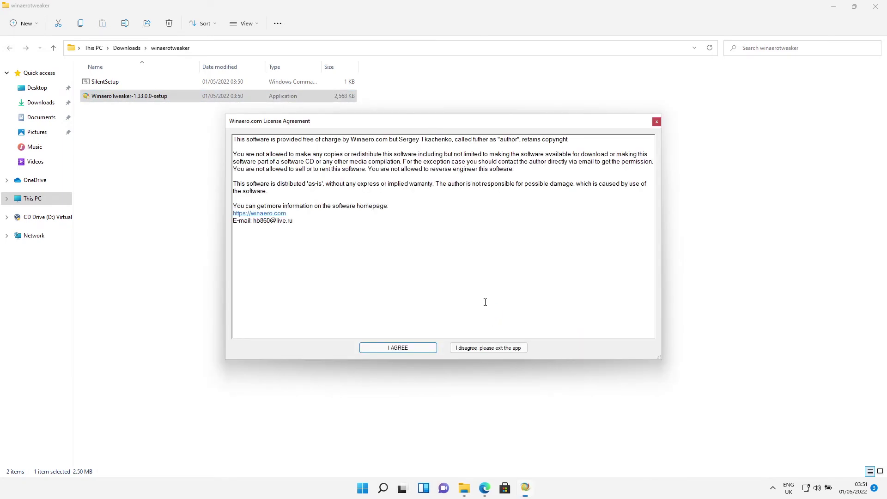
left_click(372, 346)
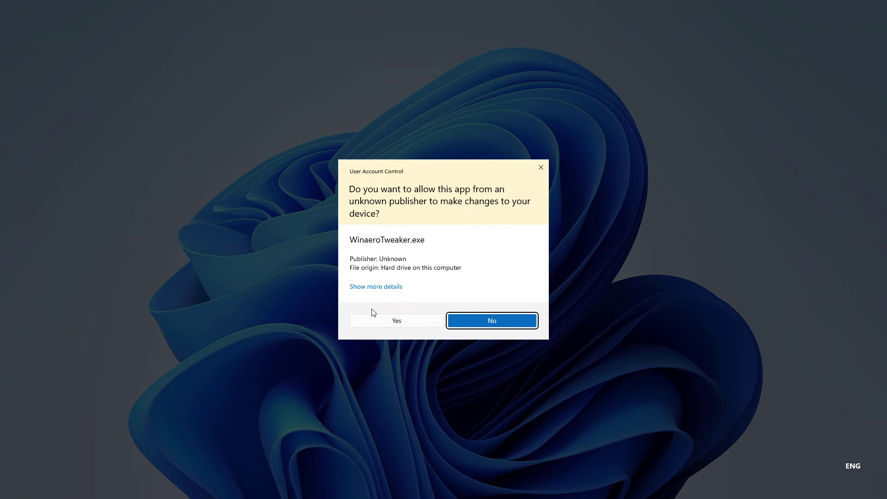
left_click(381, 324)
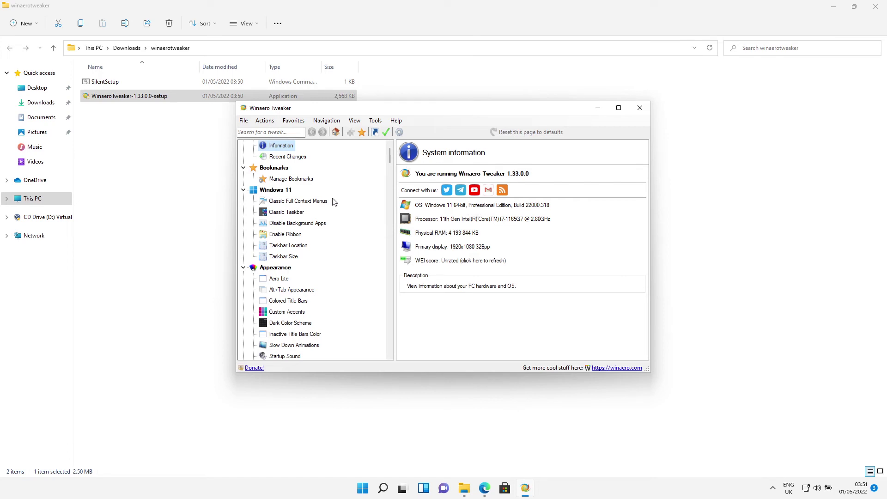
Step: Tick 'Enable the Ribbon UI in File Explorer' under Windows 11 > Enable Ribbon, then restart Explorer
left_click(268, 193)
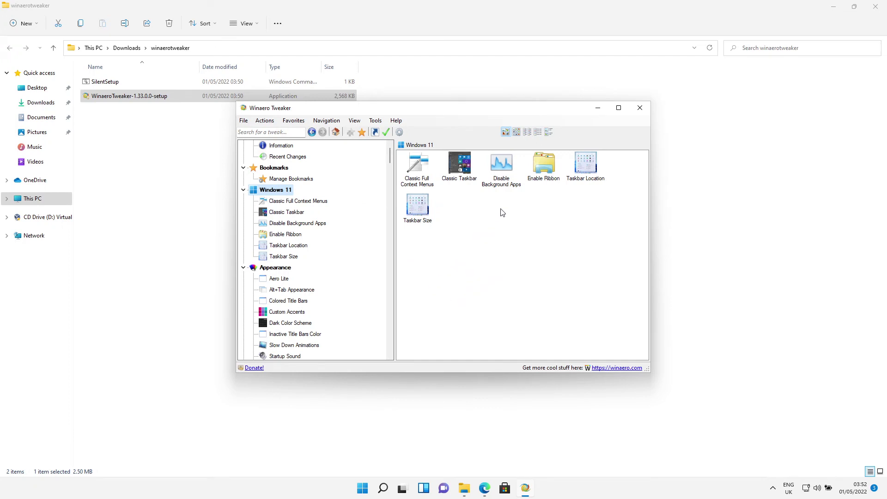
double_click(544, 172)
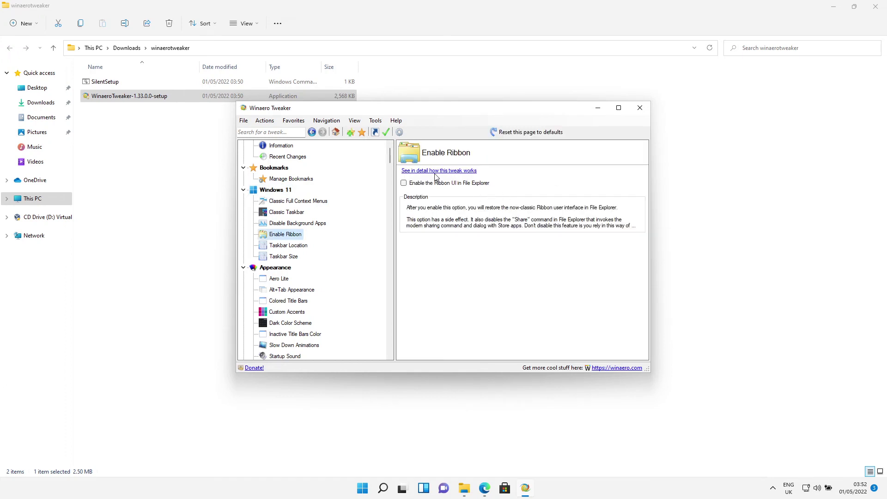
left_click(405, 183)
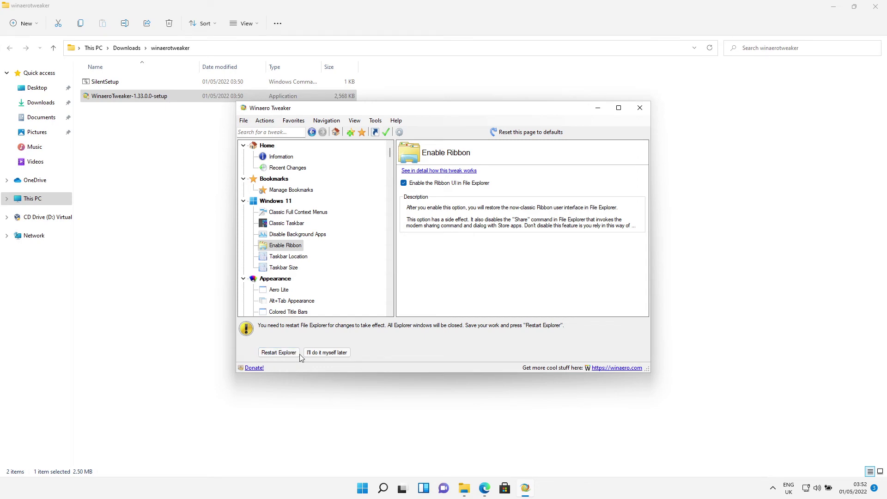
left_click(277, 354)
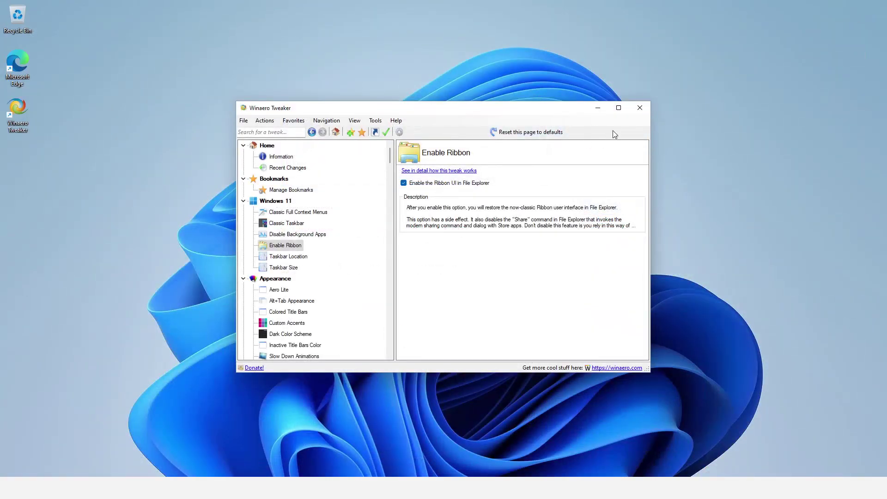
Step: Close Winaero Tweaker, open File Explorer, and cycle through the ribbon's Home, Share and View tabs
left_click(642, 105)
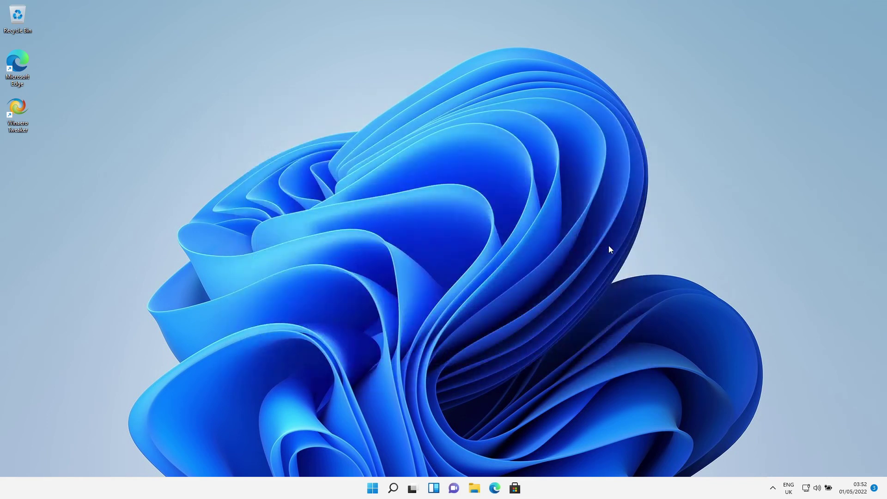
left_click(476, 490)
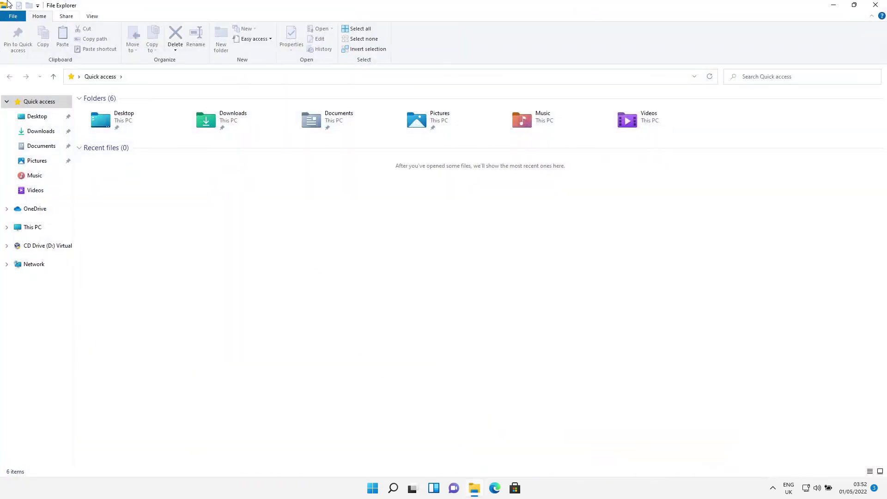
left_click(66, 16)
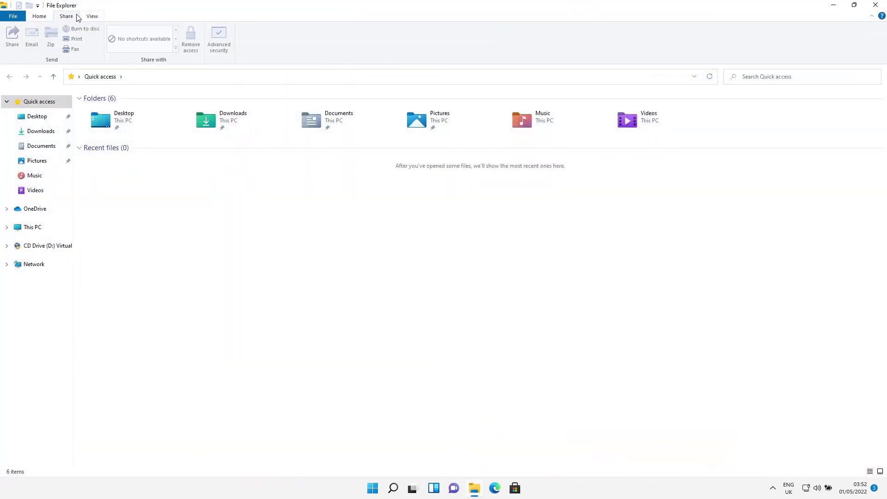
left_click(93, 16)
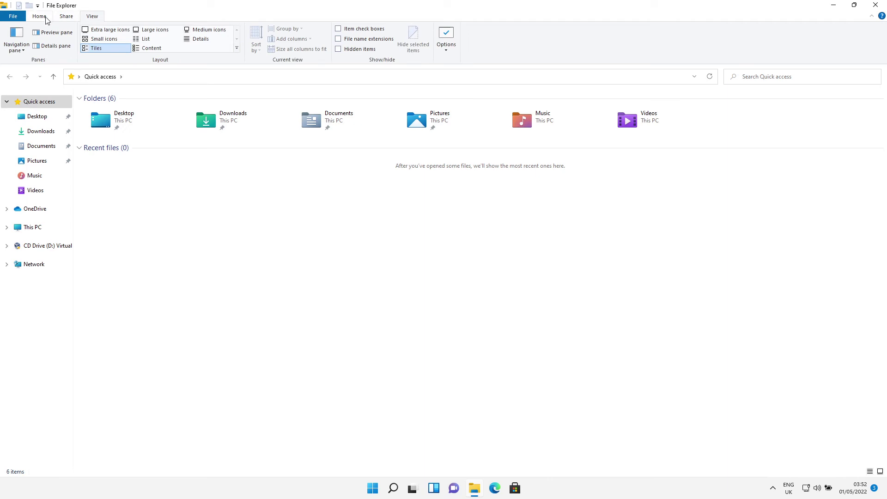
left_click(45, 19)
left_click(81, 19)
left_click(44, 17)
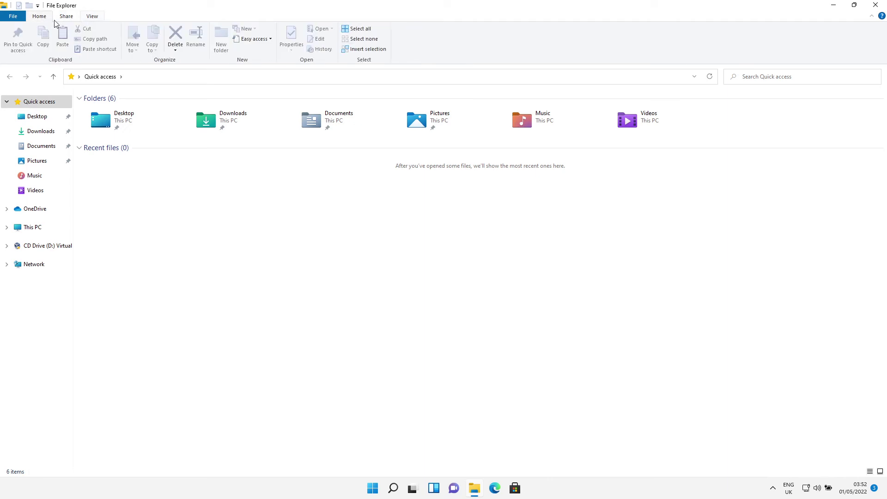
left_click(68, 18)
left_click(98, 21)
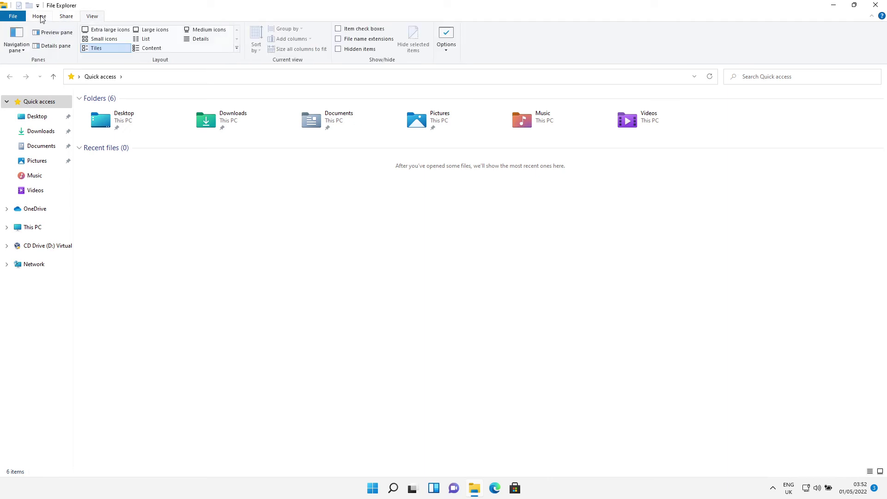
left_click(40, 18)
left_click(70, 17)
left_click(94, 18)
Step: Close File Explorer and approve the UAC prompt to relaunch Winaero Tweaker
left_click(875, 5)
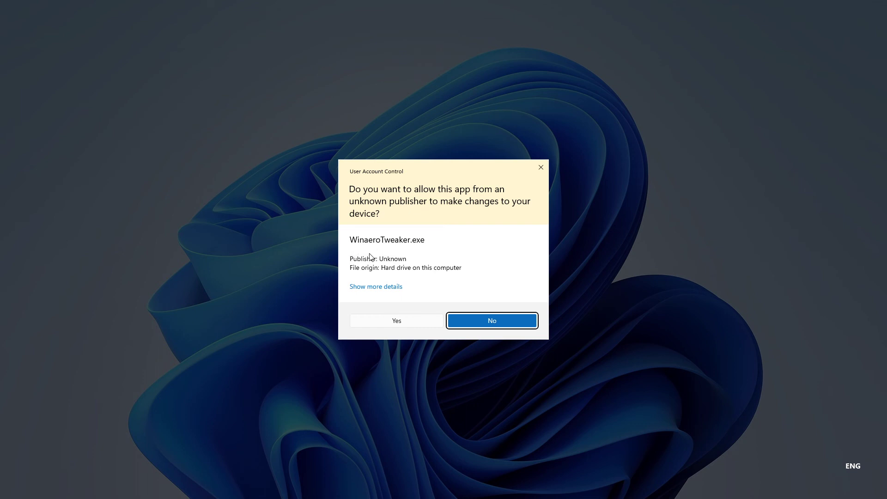
left_click(387, 321)
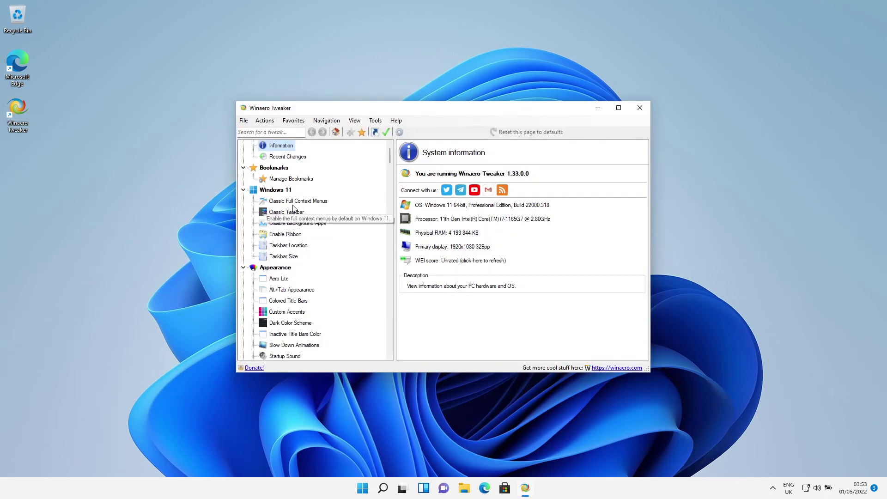
Step: Untick 'Enable the Ribbon UI in File Explorer', restart Explorer, and reopen File Explorer to check
left_click(274, 190)
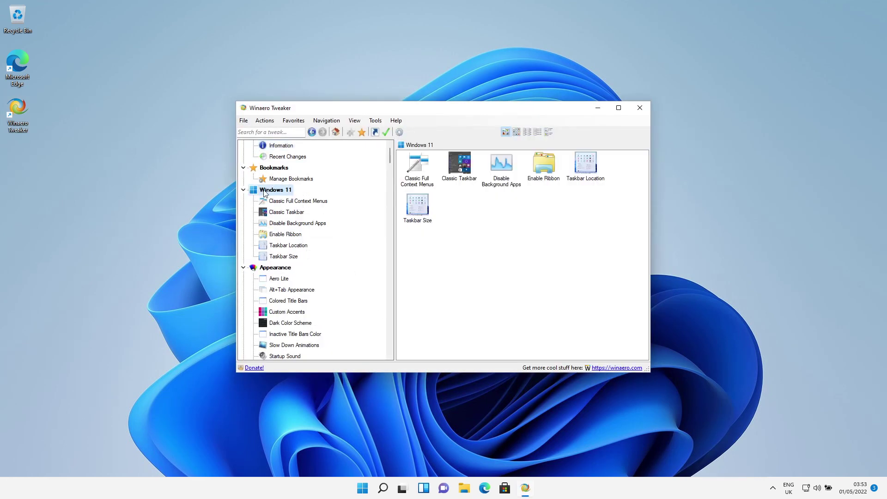
double_click(541, 174)
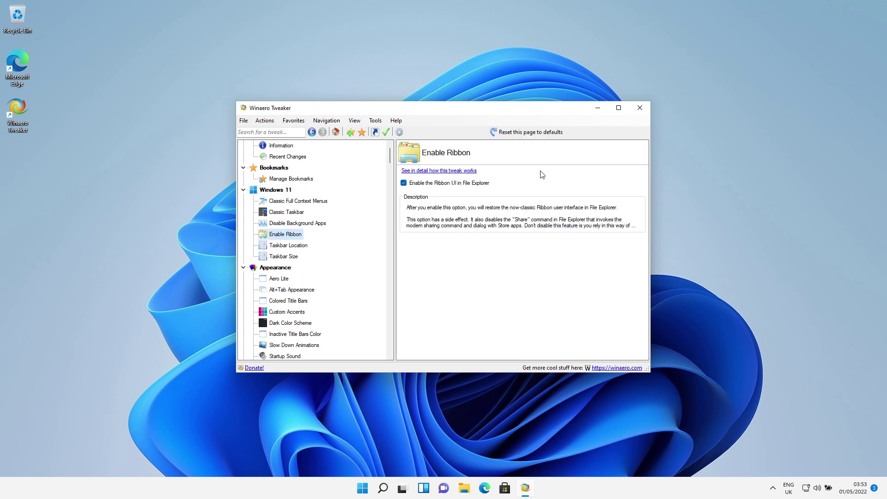
left_click(404, 183)
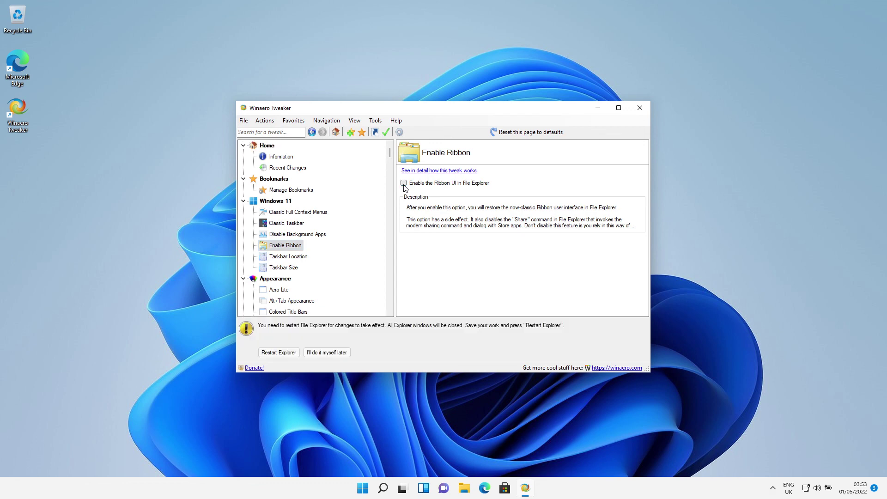
left_click(285, 354)
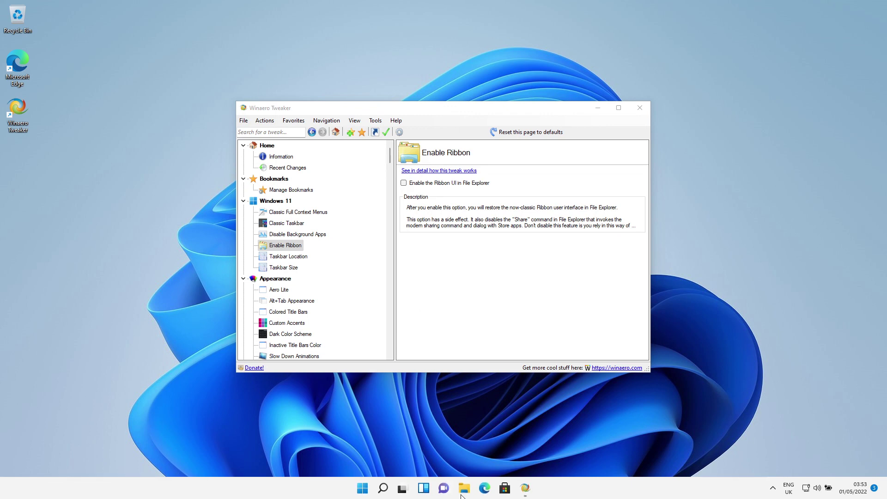
left_click(465, 492)
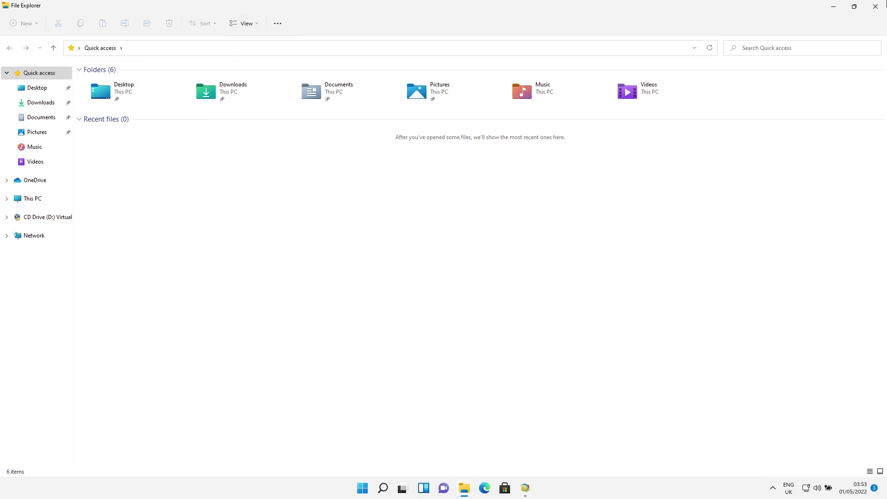
Step: Close the File Explorer window, then the Winaero Tweaker window
left_click(875, 7)
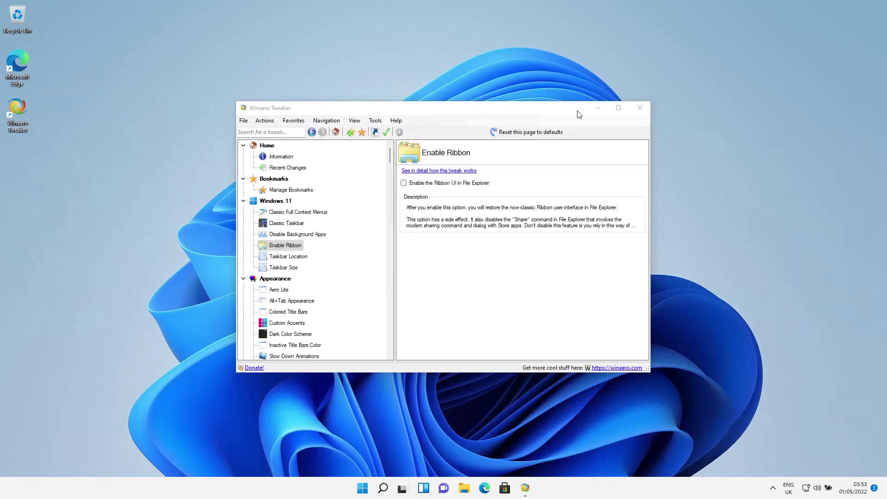
left_click(638, 109)
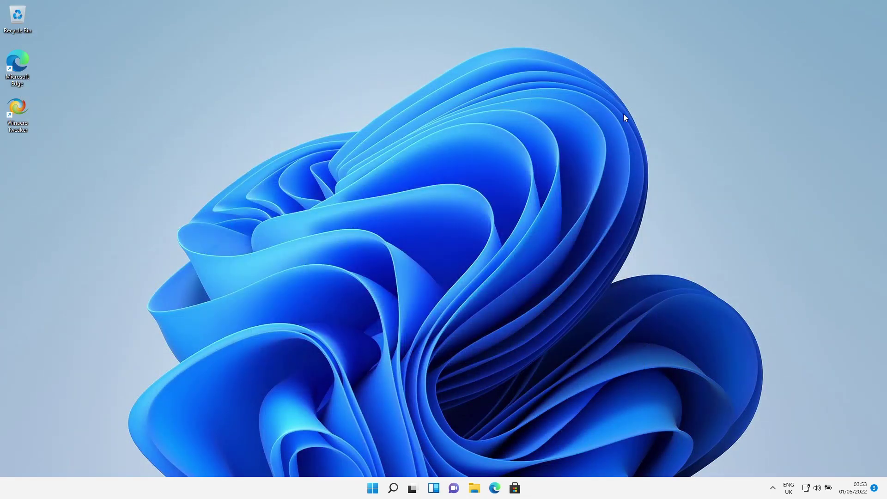